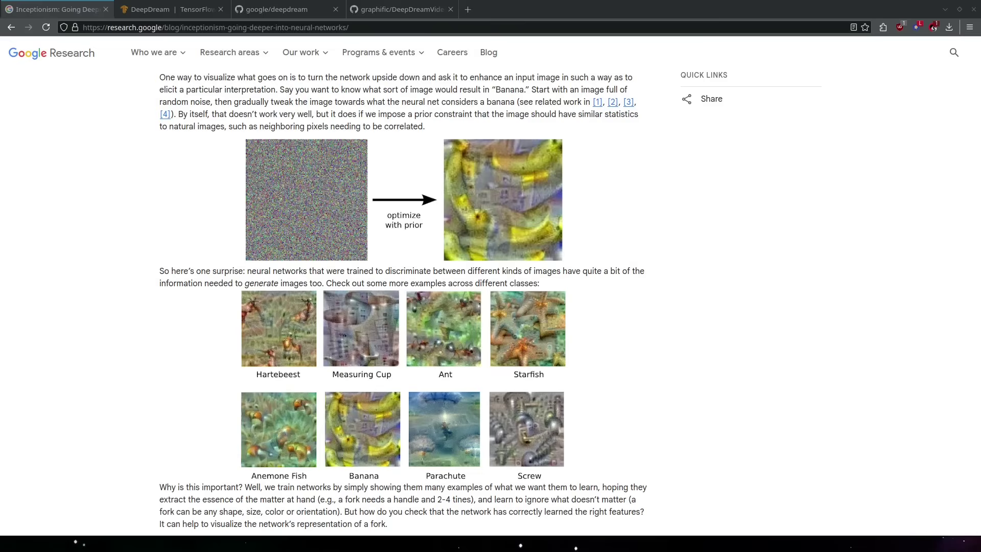
pyautogui.scroll(-10, 403, 307)
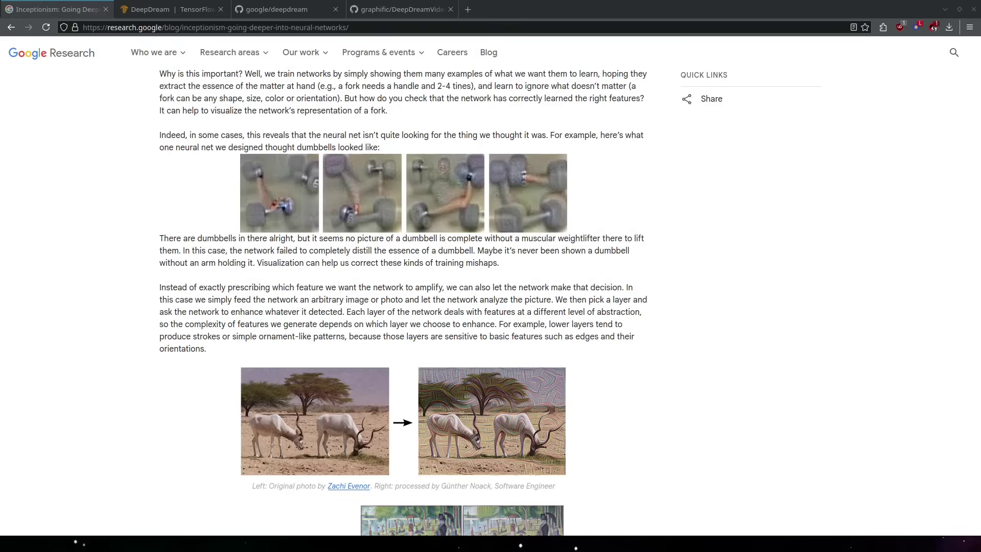
# Step: Open a link from the Inceptionism post in a new background tab
pyautogui.middleClick(775, 304)
# Step: Follow a link from the Inceptionism post toward the deepdream dream.ipynb notebook and Caffe homepage
pyautogui.click(810, 306)
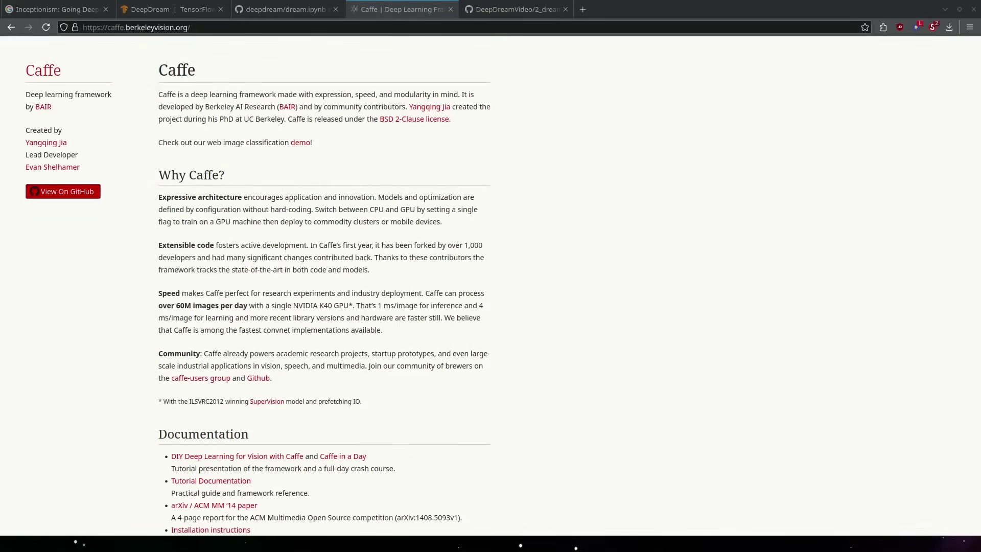
pyautogui.scroll(-3, 914, 240)
pyautogui.scroll(-2, 914, 240)
pyautogui.scroll(-2, 915, 240)
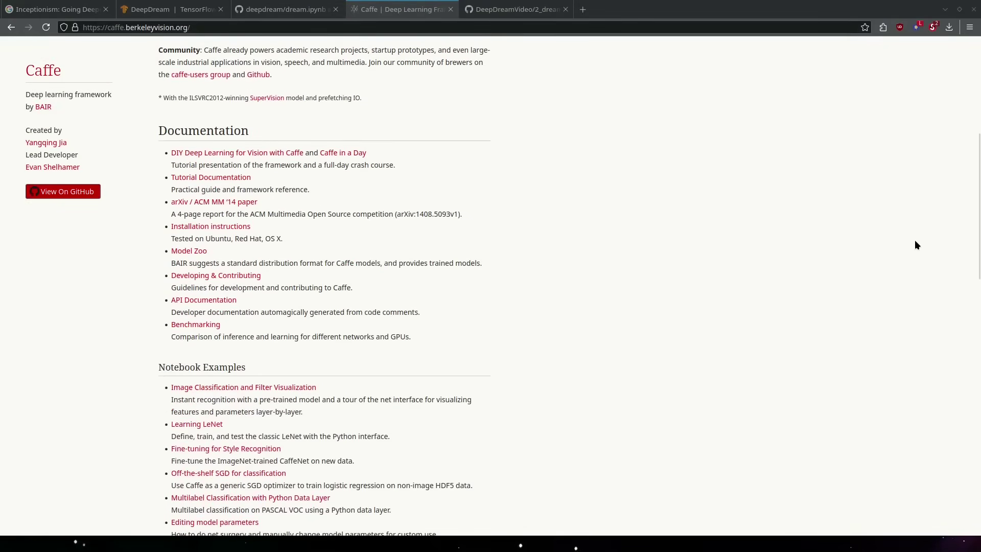
pyautogui.scroll(-2, 915, 240)
pyautogui.scroll(-2, 915, 241)
pyautogui.scroll(-2, 915, 240)
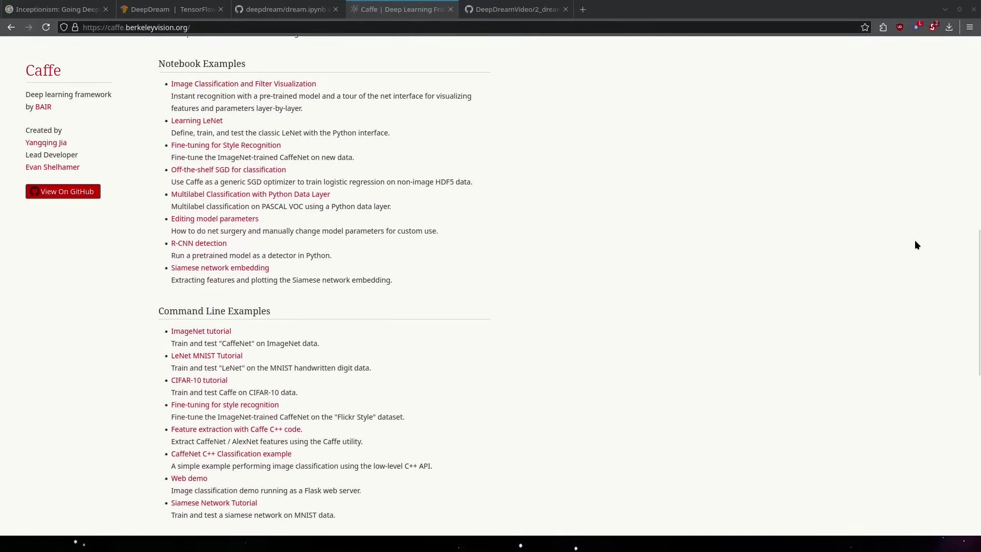
pyautogui.scroll(-2, 914, 239)
pyautogui.scroll(-2, 914, 241)
pyautogui.scroll(-2, 914, 240)
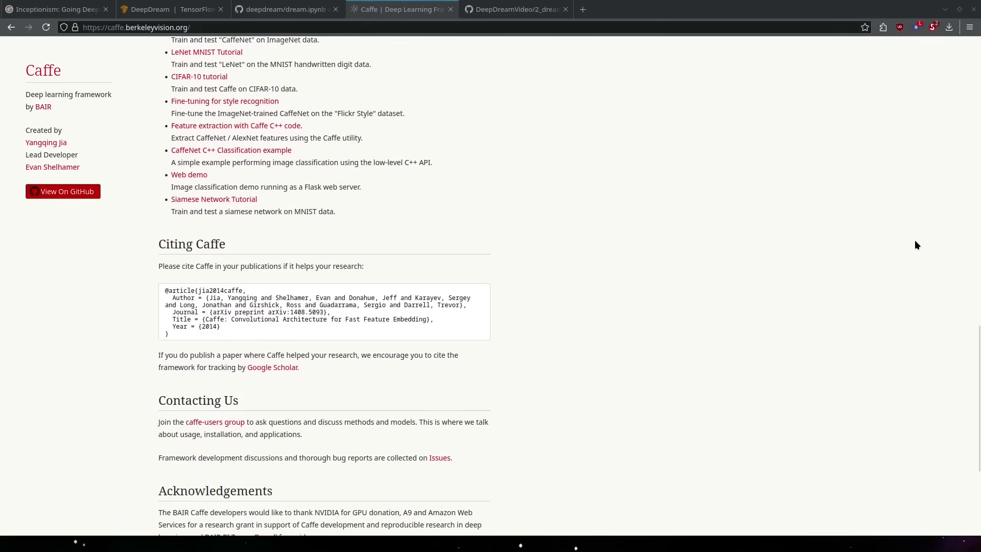
pyautogui.scroll(-2, 914, 240)
pyautogui.scroll(-2, 914, 240)
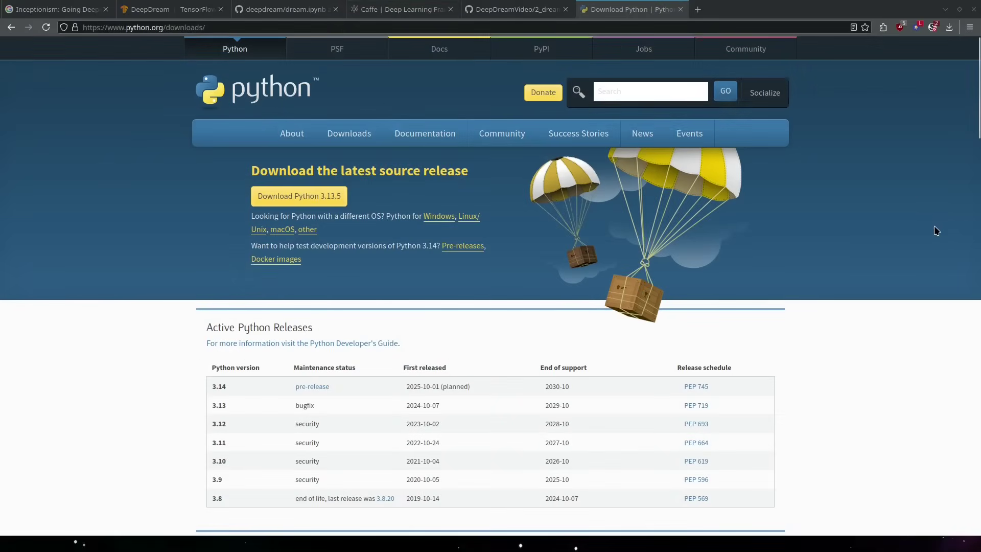
pyautogui.scroll(-1, 935, 225)
pyautogui.scroll(-2, 934, 226)
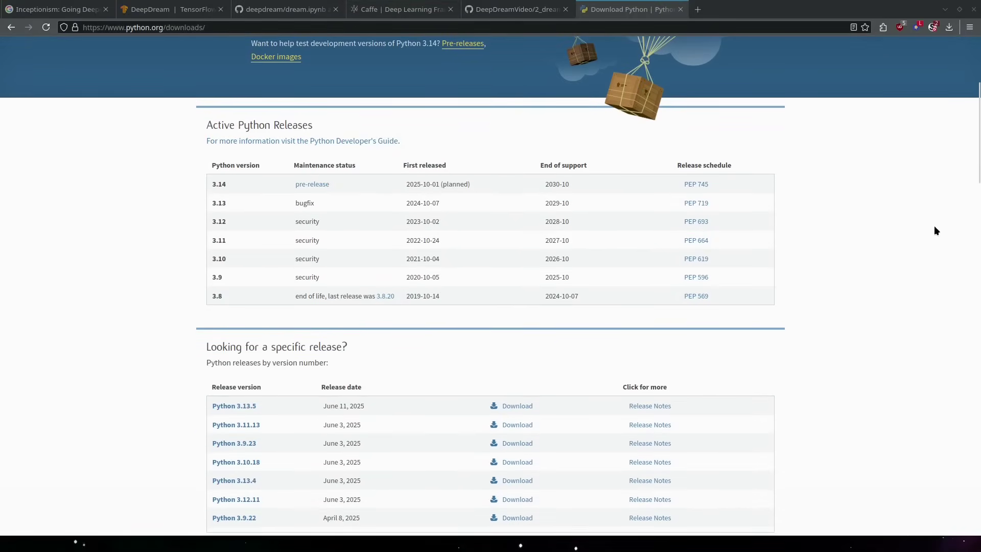
pyautogui.scroll(-2, 934, 226)
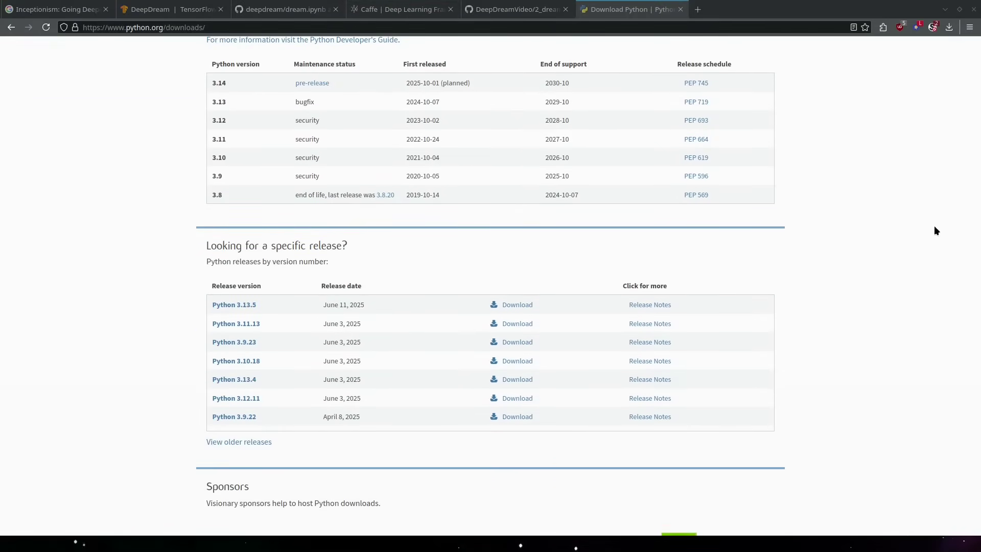
pyautogui.scroll(-2, 935, 226)
pyautogui.scroll(-2, 935, 226)
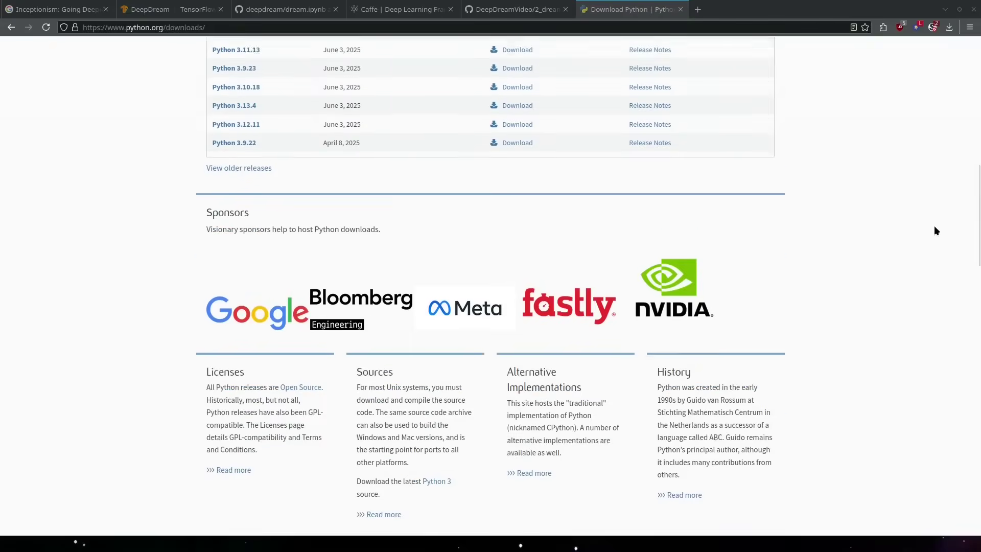
pyautogui.scroll(-1, 935, 225)
pyautogui.scroll(-3, 934, 225)
pyautogui.scroll(-1, 935, 226)
pyautogui.scroll(-4, 935, 226)
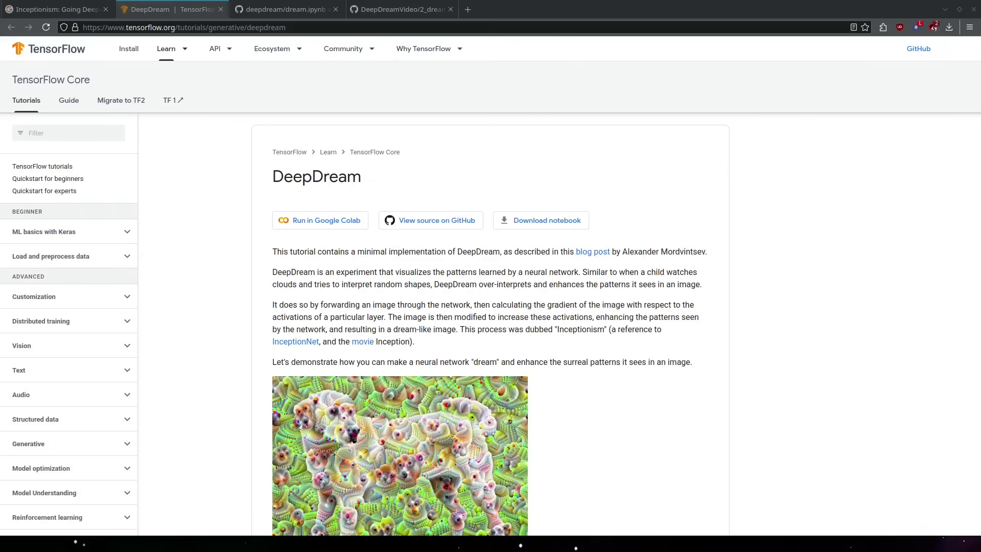
pyautogui.scroll(-3, 977, 217)
pyautogui.scroll(-5, 978, 217)
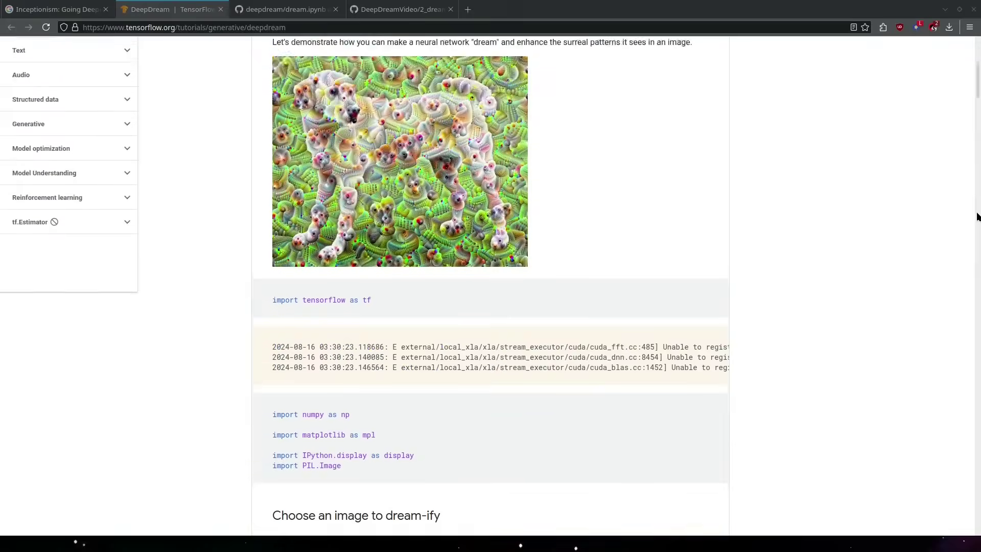
pyautogui.scroll(-3, 977, 217)
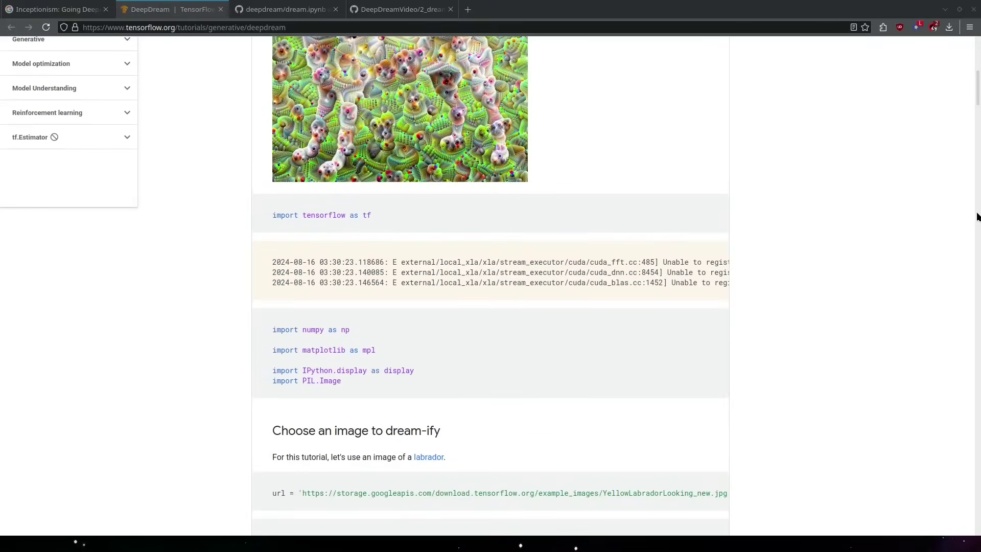
pyautogui.scroll(-5, 977, 216)
pyautogui.scroll(-2, 978, 217)
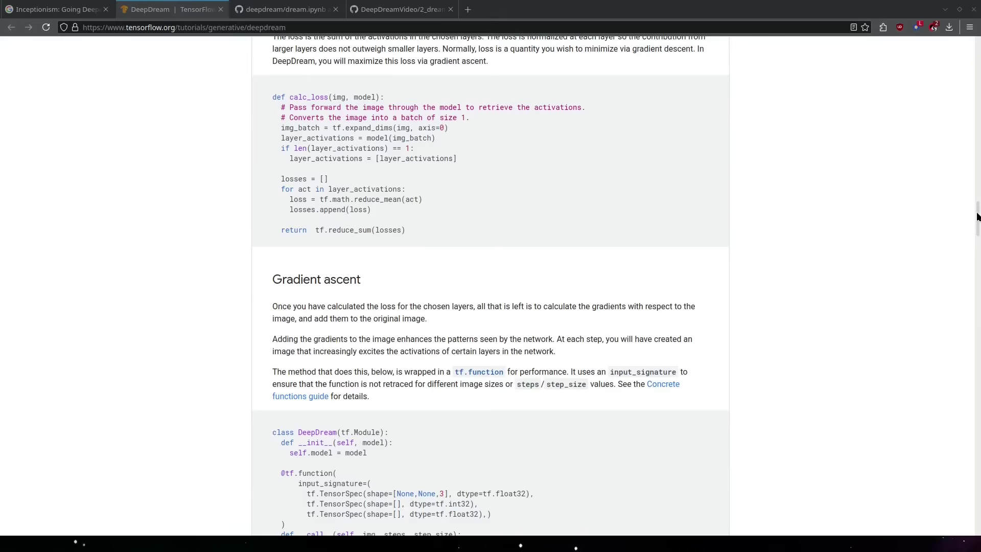
pyautogui.scroll(-4, 977, 216)
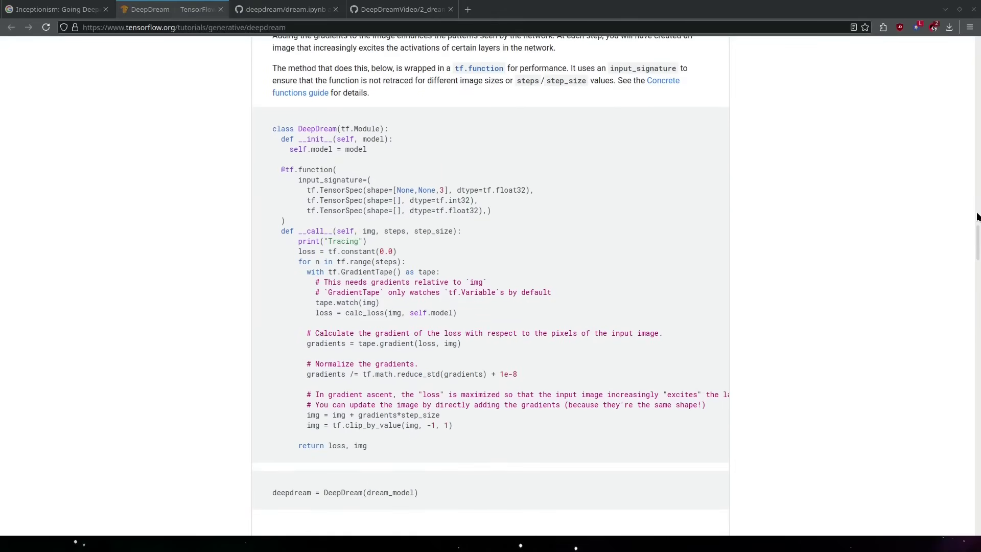
pyautogui.scroll(-4, 977, 217)
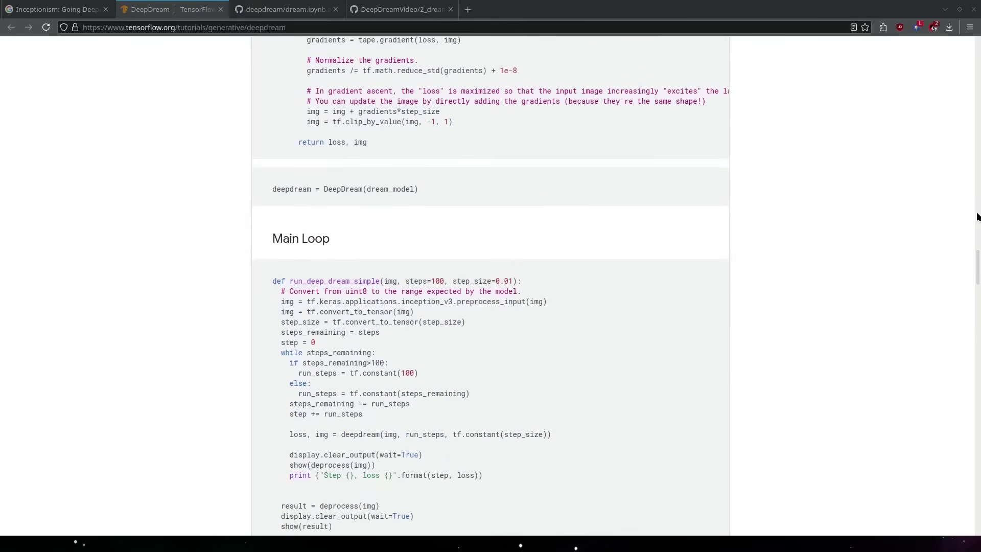
pyautogui.scroll(-3, 977, 217)
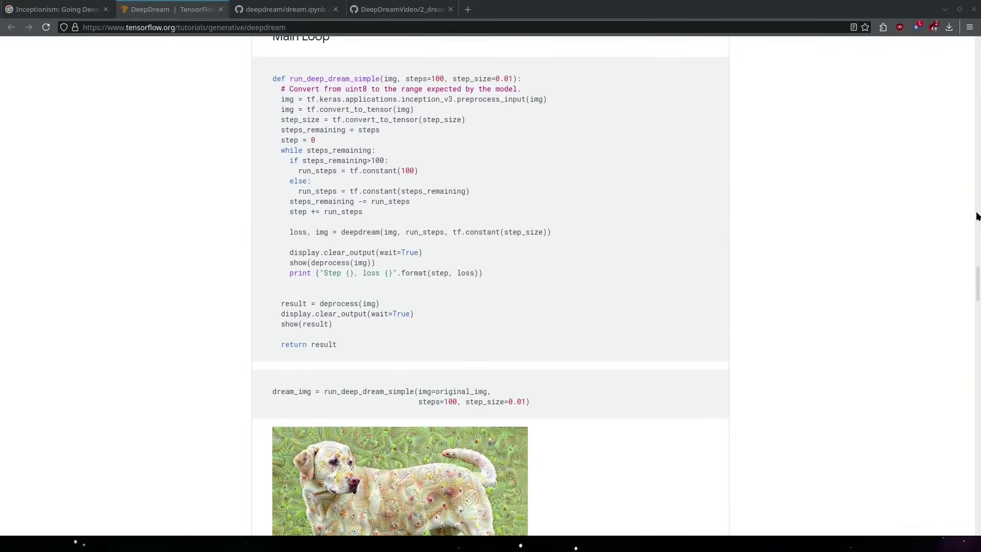
pyautogui.scroll(-4, 978, 217)
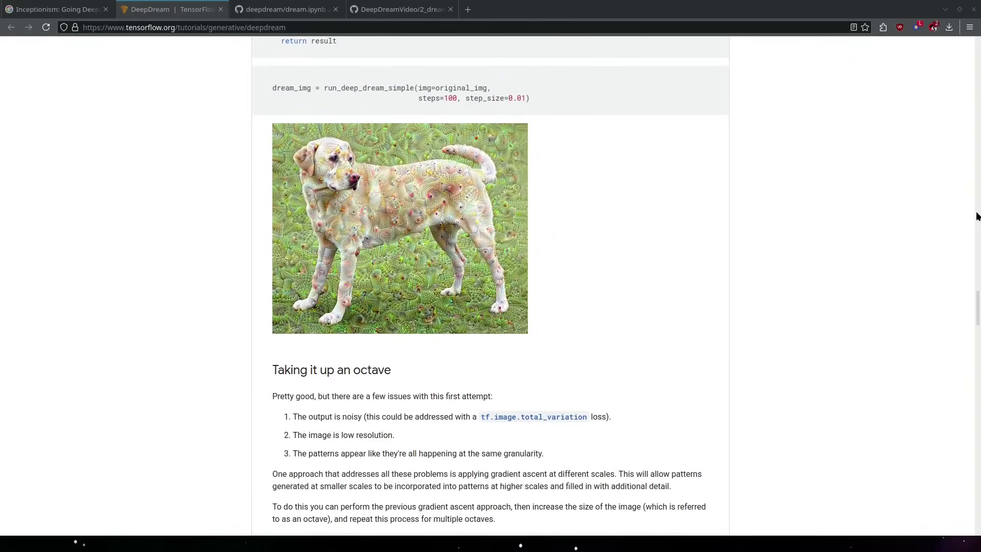
pyautogui.scroll(-3, 977, 217)
pyautogui.scroll(-3, 978, 217)
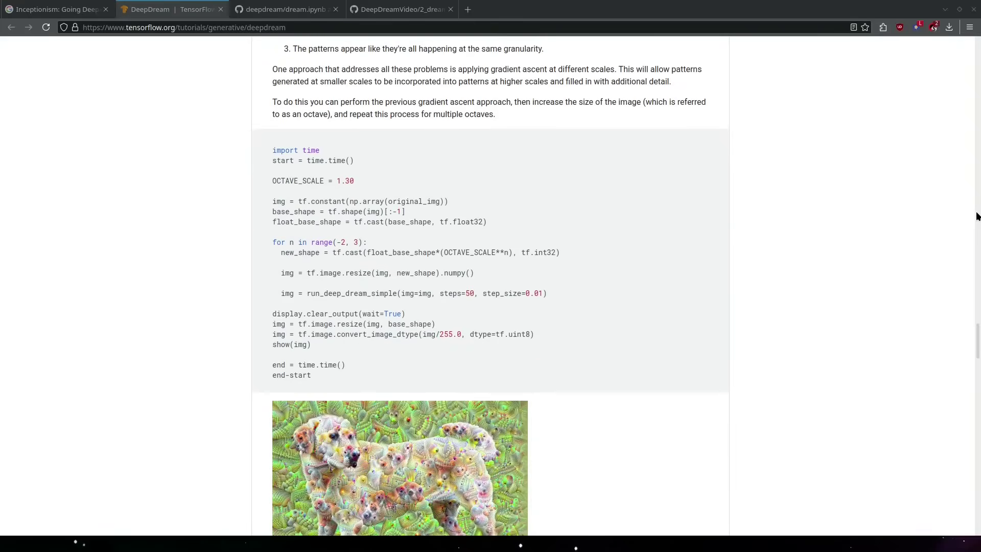
pyautogui.scroll(-4, 977, 217)
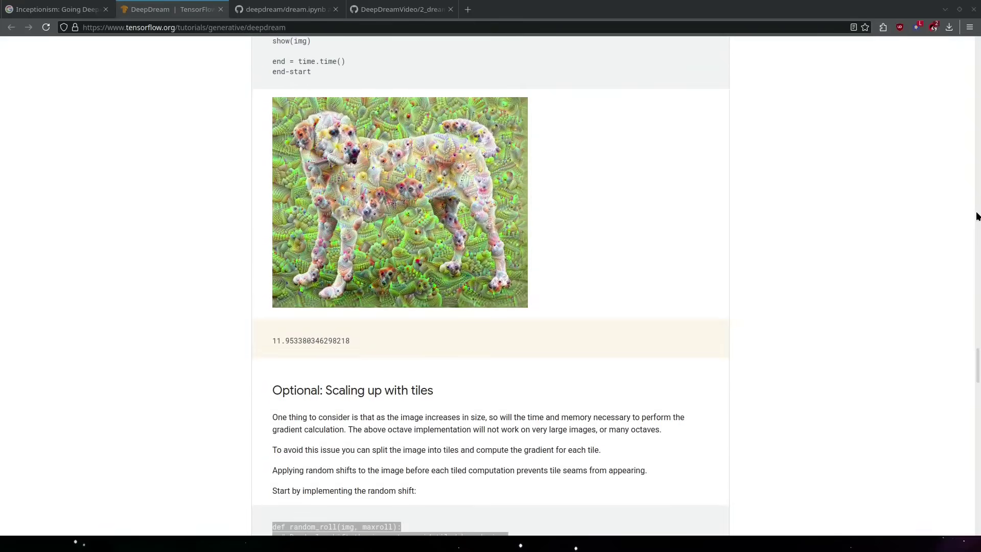